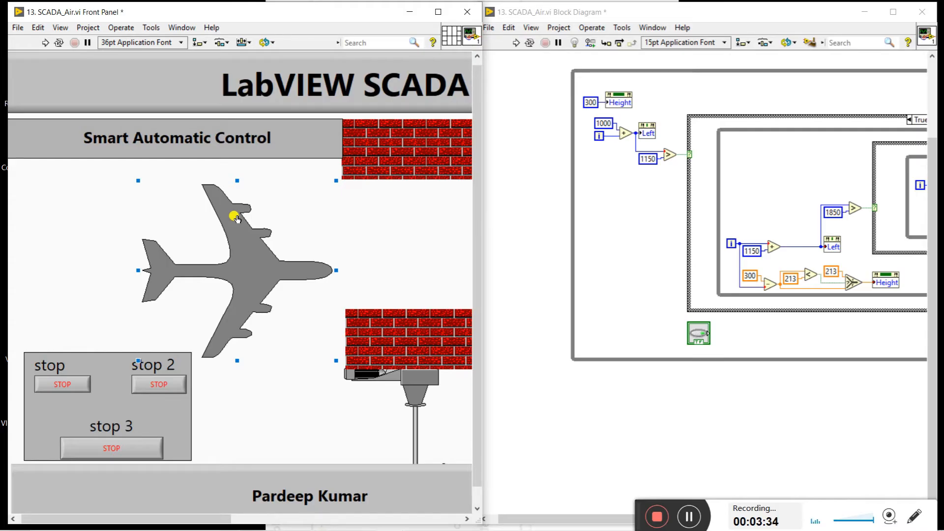
# Move the unlabelled Boolean terminal on the block diagram into the empty area left of the case structure, inside the outer loop
pyautogui.click(707, 327)
pyautogui.moveTo(699, 338); pyautogui.dragTo(619, 283)
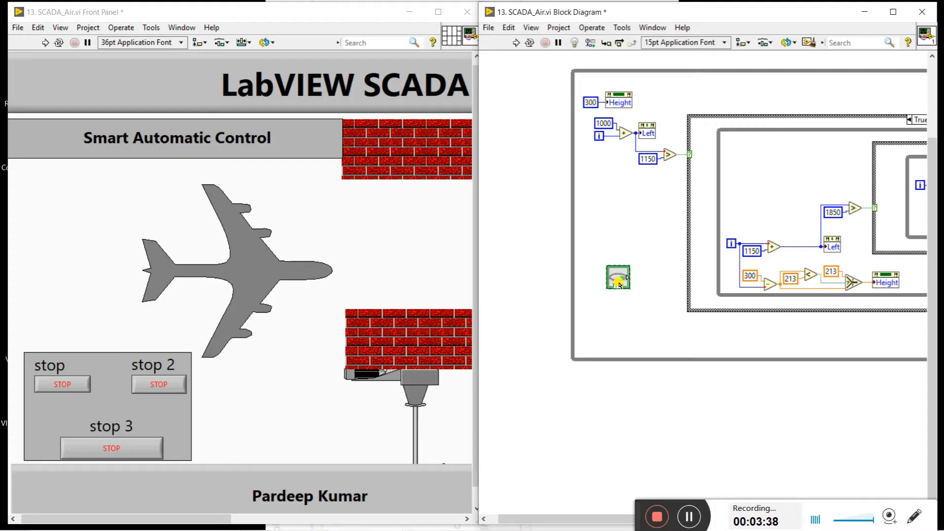
pyautogui.click(629, 178)
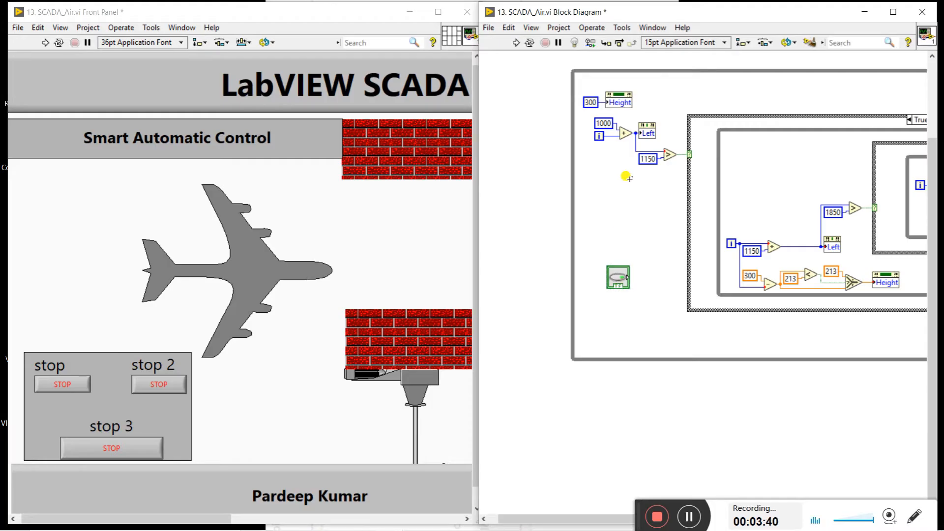
# Place a modern Push Button on the front panel in the empty area beside the airplane's tail
pyautogui.click(18, 27)
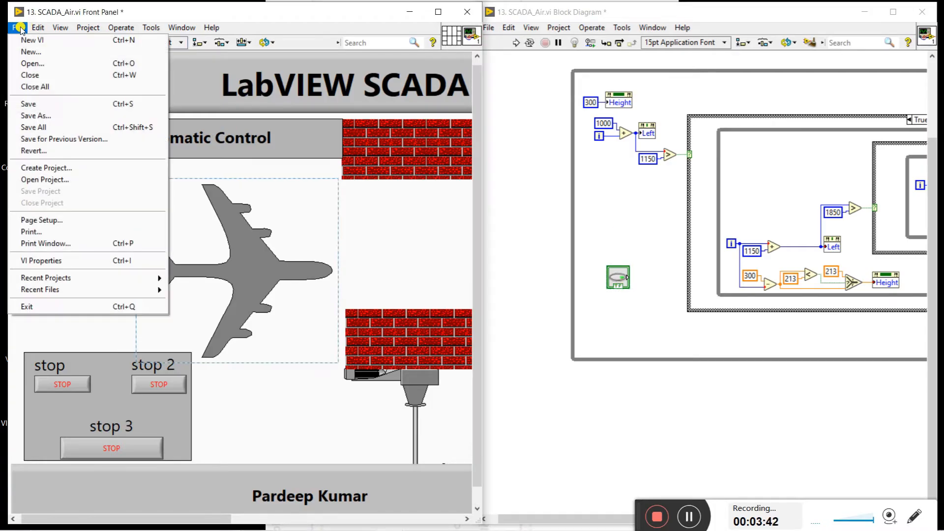
pyautogui.click(244, 155)
pyautogui.rightClick(91, 179)
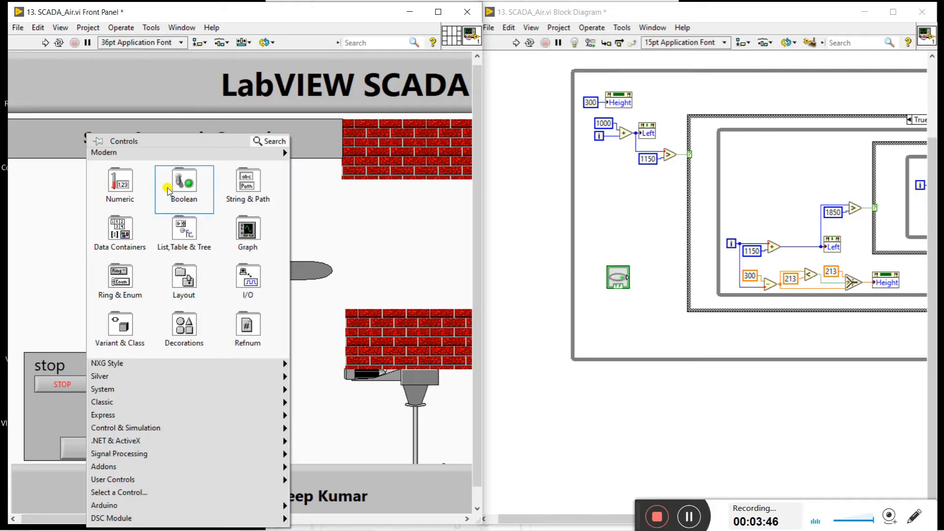
pyautogui.moveTo(171, 190)
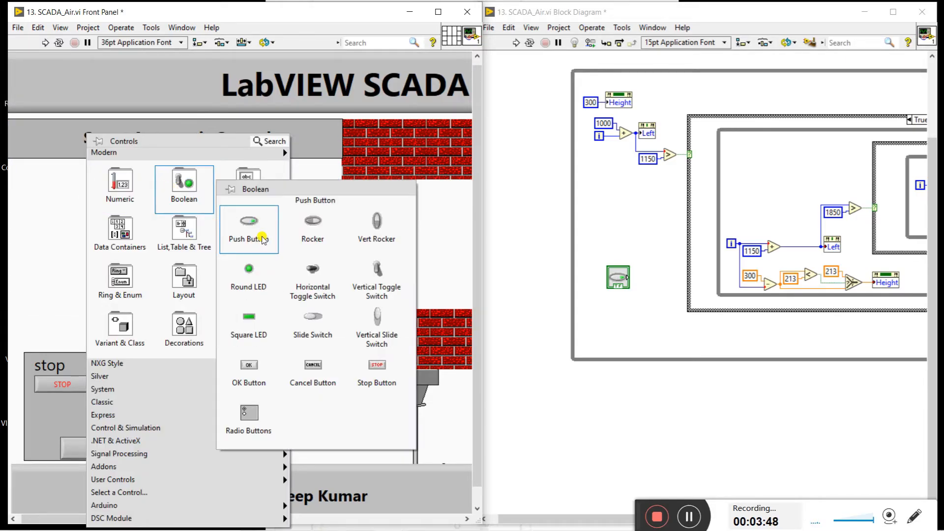
pyautogui.click(262, 240)
pyautogui.click(65, 223)
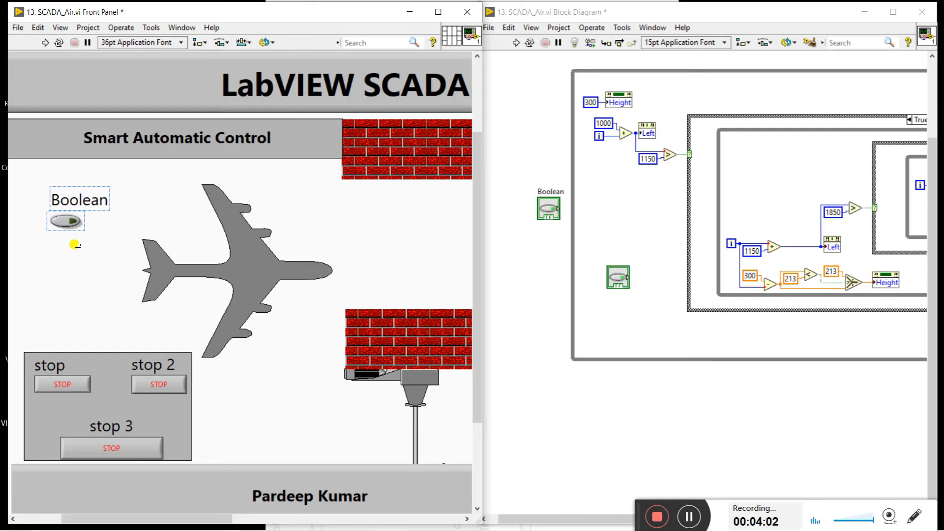
# Open the new push button for customization in its own control editor and move that window lower
pyautogui.rightClick(67, 222)
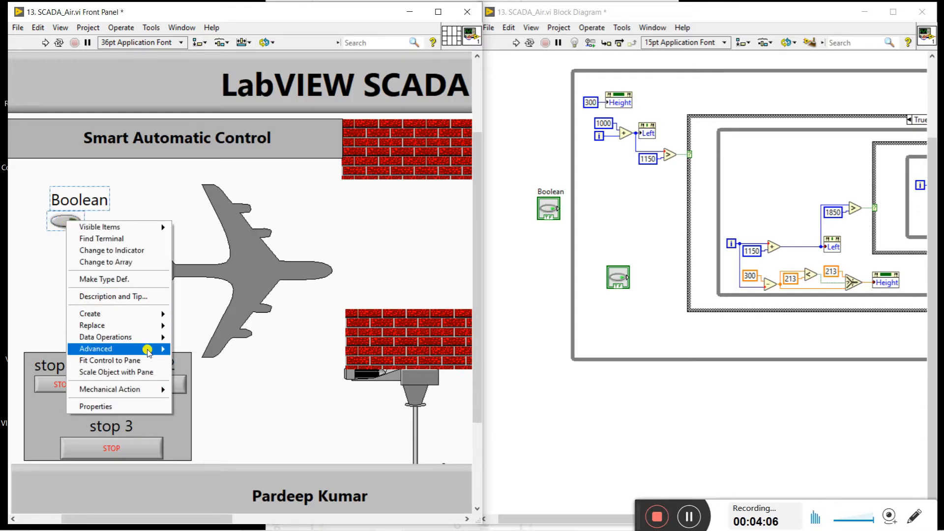
pyautogui.moveTo(148, 350)
pyautogui.click(214, 372)
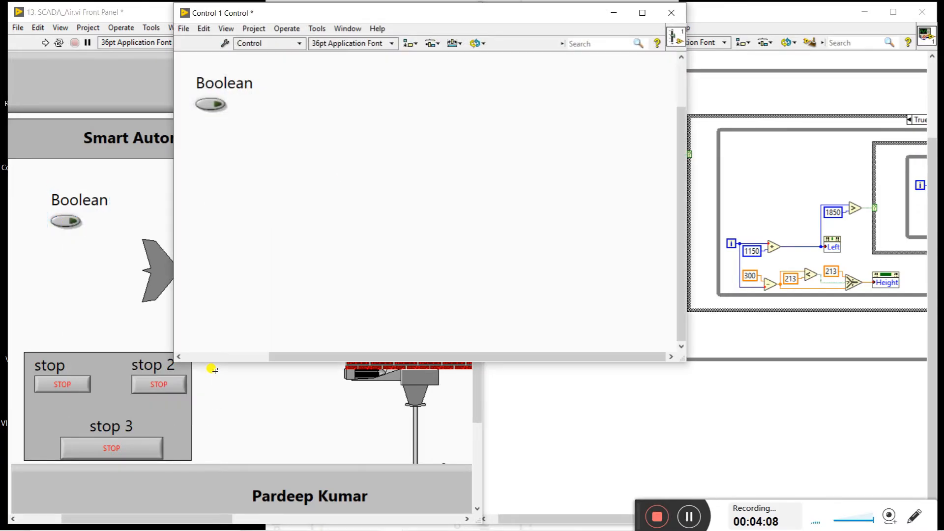
pyautogui.moveTo(261, 132); pyautogui.dragTo(196, 73)
pyautogui.click(305, 135)
pyautogui.moveTo(368, 13); pyautogui.dragTo(369, 94)
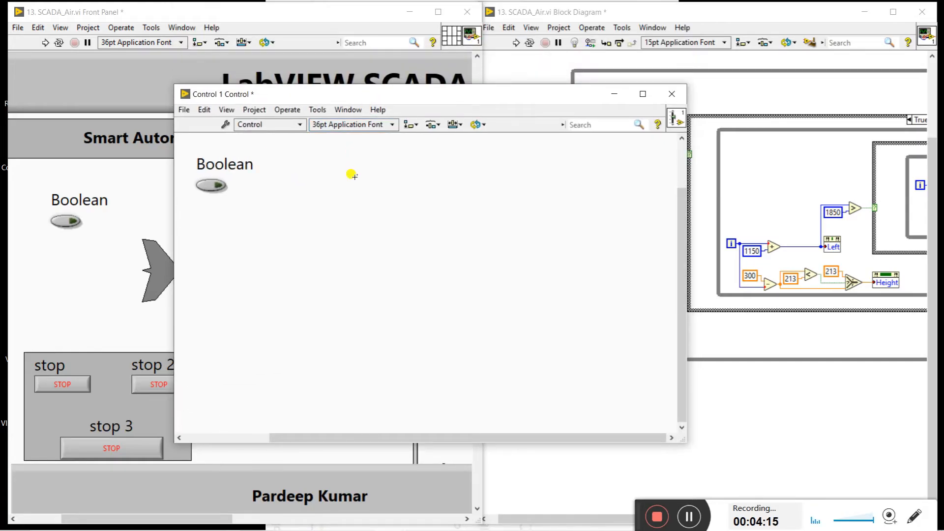
# Open the DSC Module Image Navigator and move its window aside to uncover the control editor
pyautogui.click(318, 110)
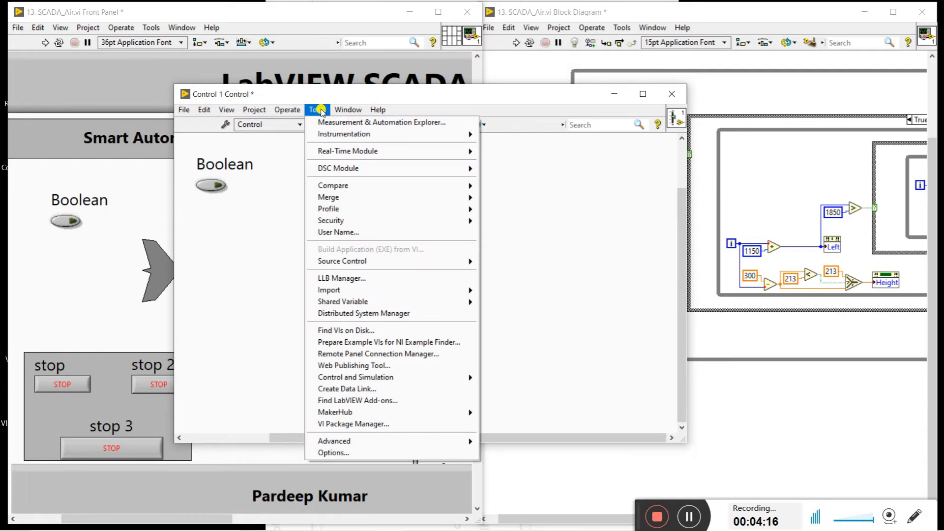
pyautogui.moveTo(362, 169)
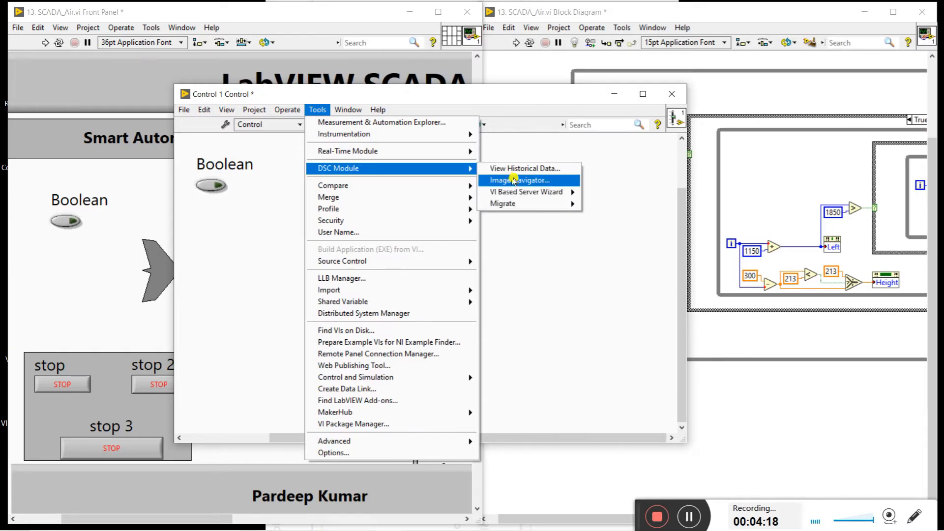
pyautogui.click(542, 181)
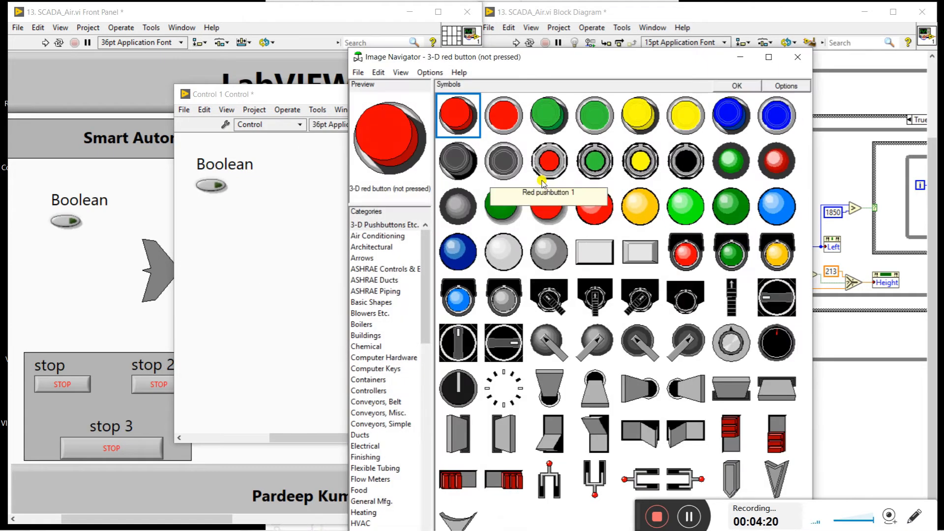
pyautogui.moveTo(623, 56); pyautogui.dragTo(711, 13)
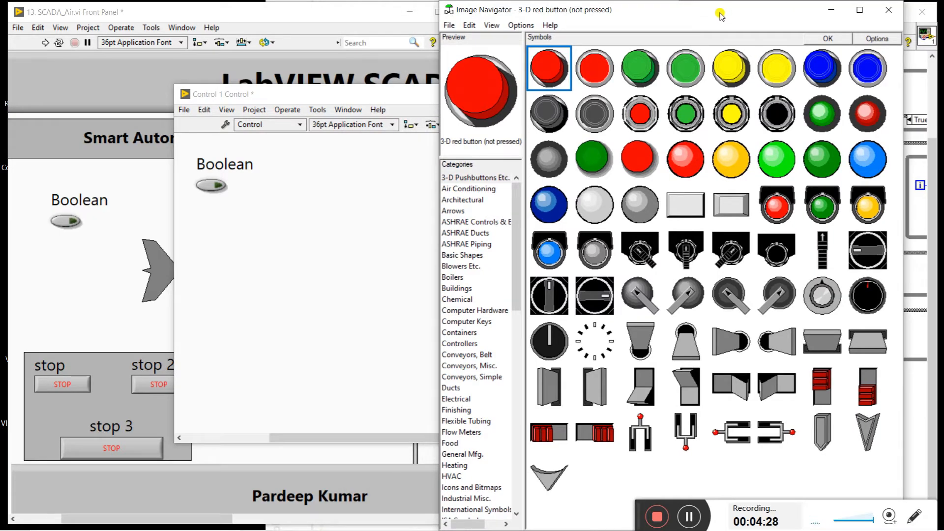
# Go through the symbol categories and display the Vehicles category
pyautogui.click(485, 189)
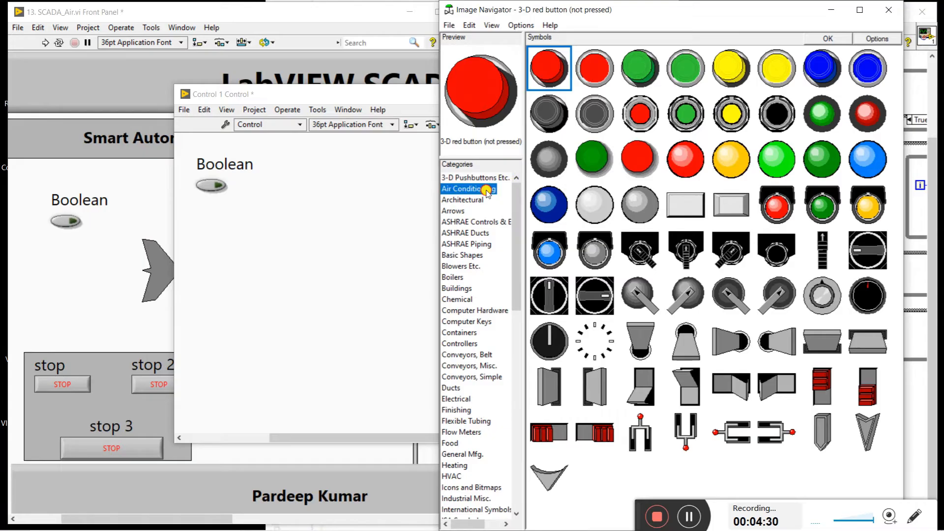
pyautogui.press('Down')
pyautogui.press('Down')
pyautogui.press('Down')
pyautogui.press('Down')
pyautogui.press('Down')
pyautogui.press('Down')
pyautogui.press('Down')
pyautogui.press('Down')
pyautogui.press('Down')
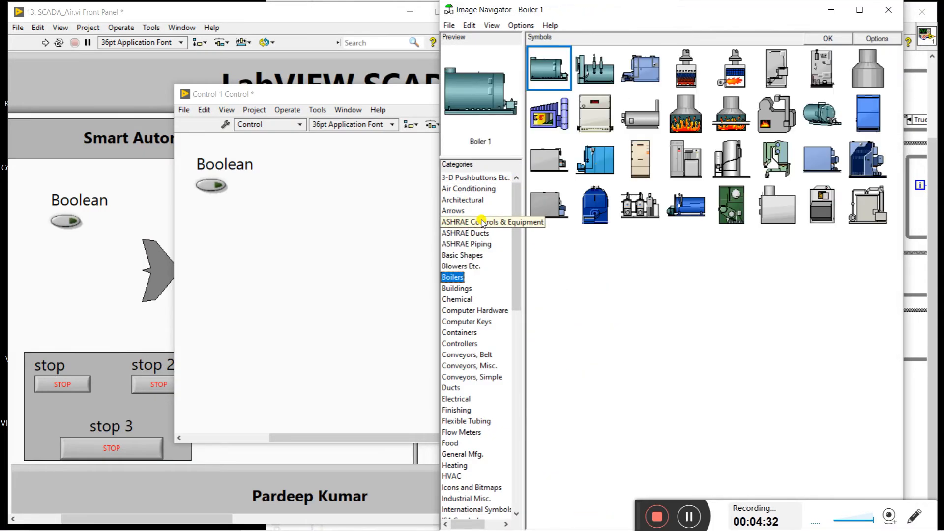
pyautogui.press('Down')
pyautogui.press('Down')
pyautogui.press('Down')
pyautogui.press('Down')
pyautogui.press('Down')
pyautogui.press('Down')
pyautogui.press('Down')
pyautogui.press('Down')
pyautogui.press('Down')
pyautogui.press('Down')
pyautogui.press('Down')
pyautogui.press('Down')
pyautogui.press('Down')
pyautogui.press('Down')
pyautogui.press('Down')
pyautogui.press('Down')
pyautogui.press('Down')
pyautogui.press('Down')
pyautogui.press('Down')
pyautogui.press('Down')
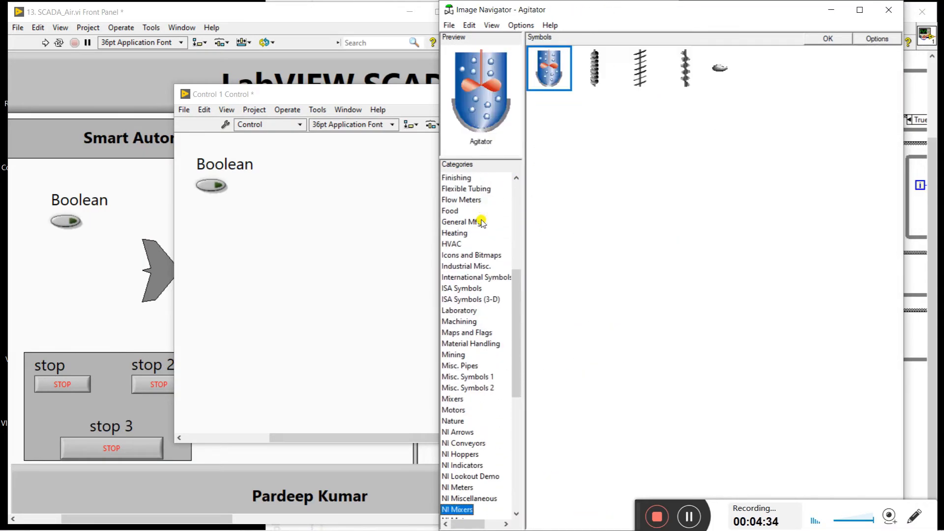
pyautogui.press('Down')
pyautogui.press('Down')
pyautogui.press('Down')
pyautogui.press('Down')
pyautogui.press('Down')
pyautogui.press('Down')
pyautogui.press('Down')
pyautogui.press('Down')
pyautogui.press('Down')
pyautogui.press('Down')
pyautogui.press('Down')
pyautogui.press('Down')
pyautogui.press('Down')
pyautogui.press('Up')
pyautogui.press('Up')
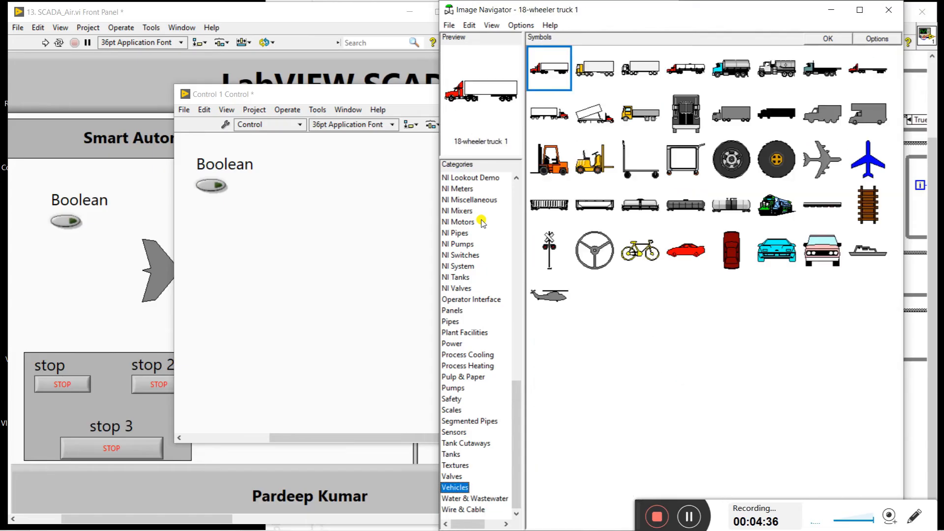
# Insert the Airplane right symbol below the button in the control editor and enlarge it
pyautogui.click(728, 357)
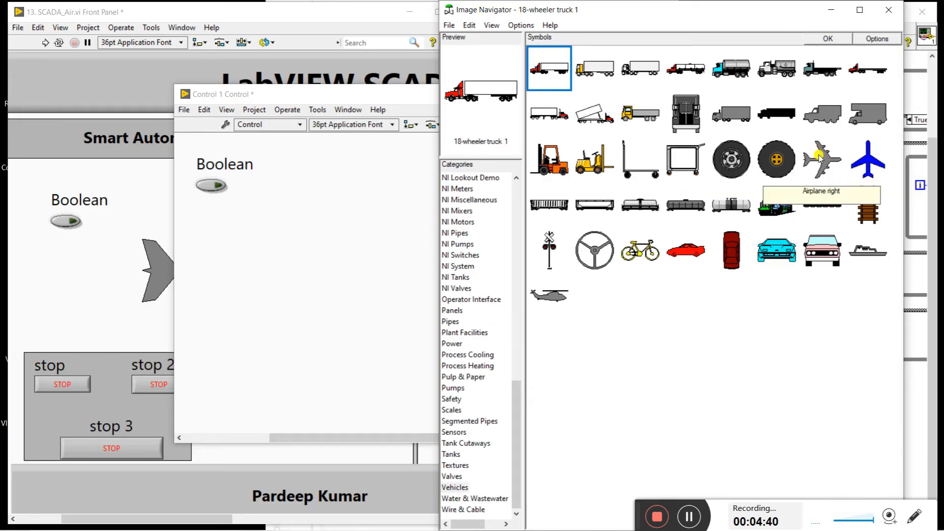
pyautogui.moveTo(819, 158); pyautogui.dragTo(241, 235)
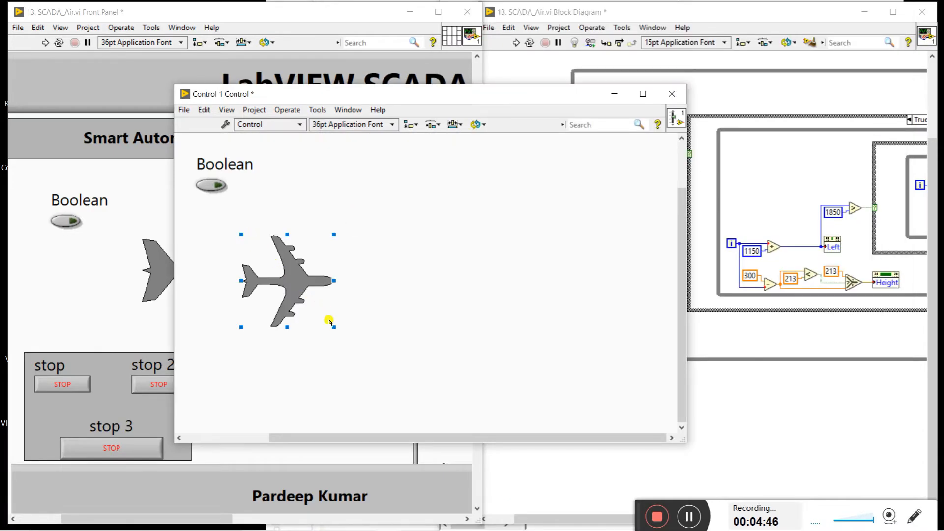
pyautogui.moveTo(331, 324); pyautogui.dragTo(389, 371)
pyautogui.click(224, 152)
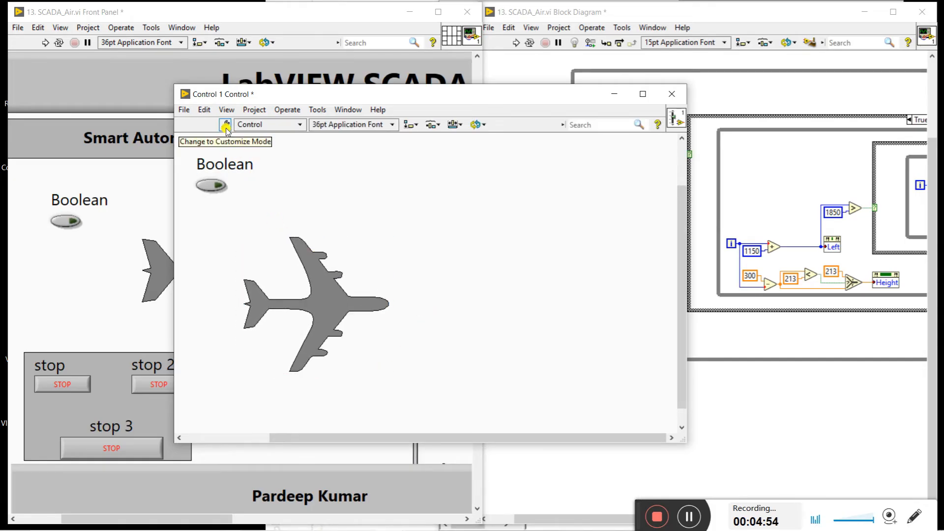
# Switch the control editor to customize mode and copy the airplane picture to the clipboard
pyautogui.click(226, 129)
pyautogui.rightClick(329, 301)
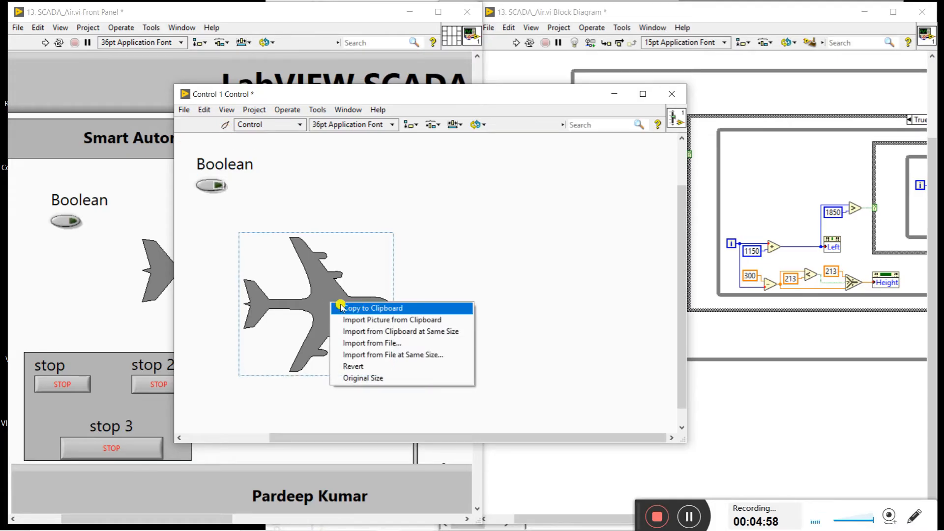
pyautogui.click(342, 308)
# Import the airplane picture from the clipboard as the push button's image
pyautogui.click(206, 183)
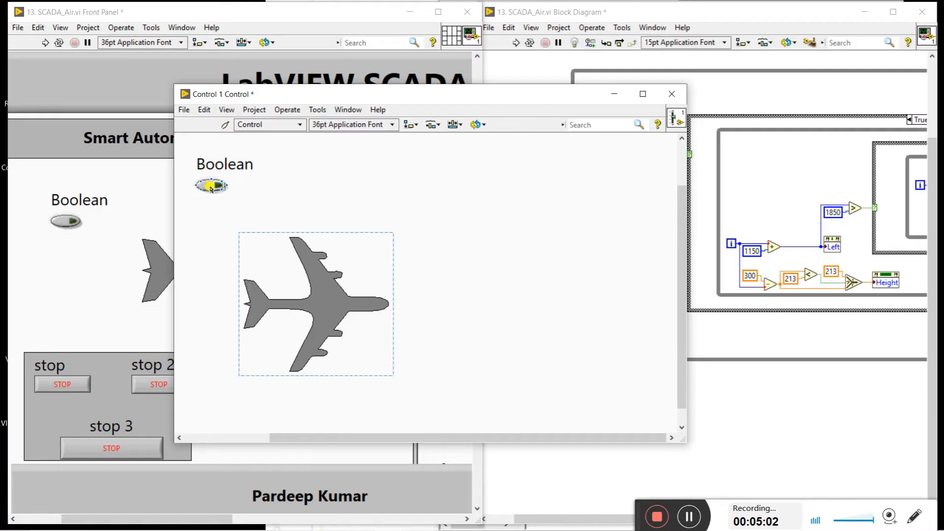
pyautogui.rightClick(207, 187)
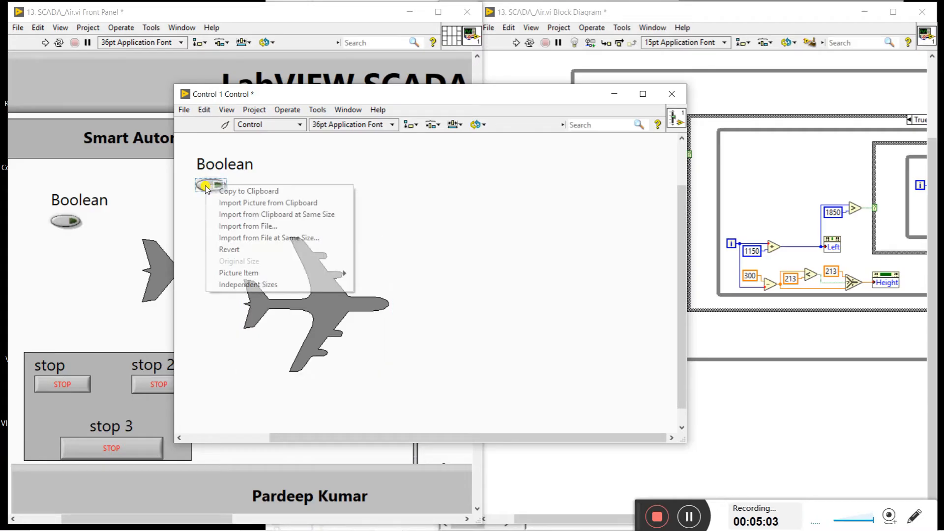
pyautogui.click(231, 203)
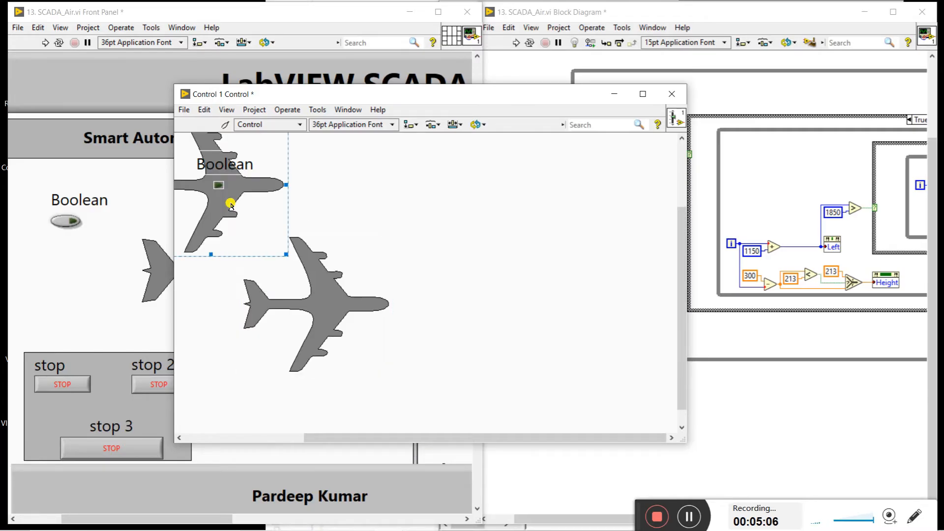
# Move the Boolean label clear of the airplane's nose and send the button's small indicator part behind the airplane picture
pyautogui.moveTo(245, 167); pyautogui.dragTo(338, 169)
pyautogui.click(340, 193)
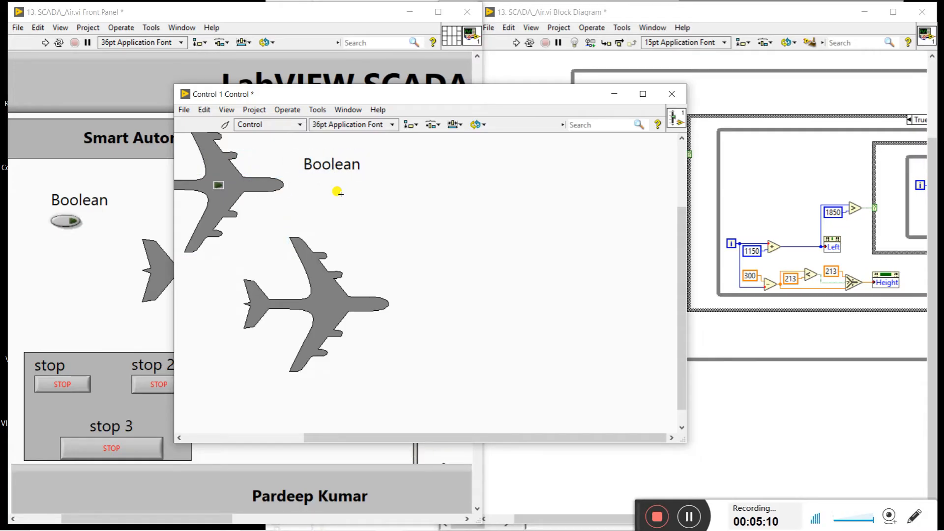
pyautogui.click(237, 186)
pyautogui.click(220, 186)
pyautogui.keyDown('shift'); pyautogui.click(332, 163); pyautogui.keyUp('shift')
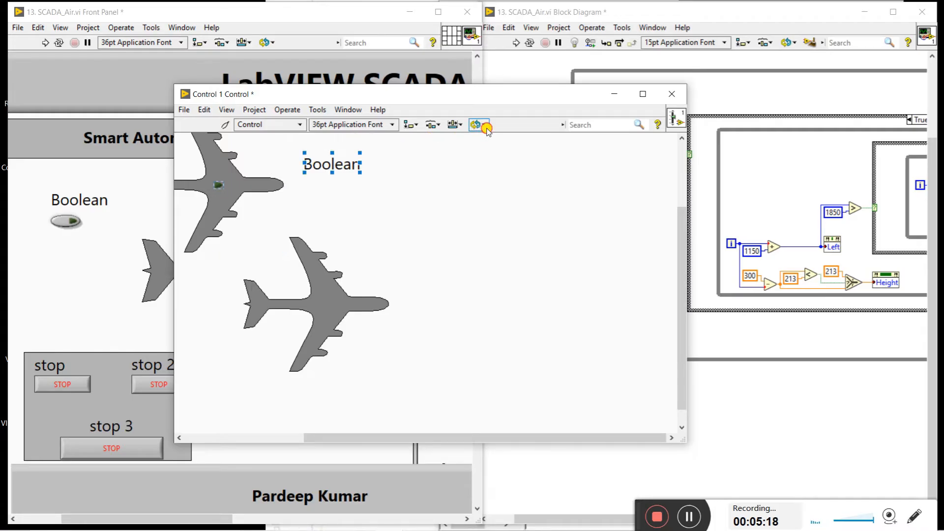
pyautogui.click(486, 129)
pyautogui.click(499, 229)
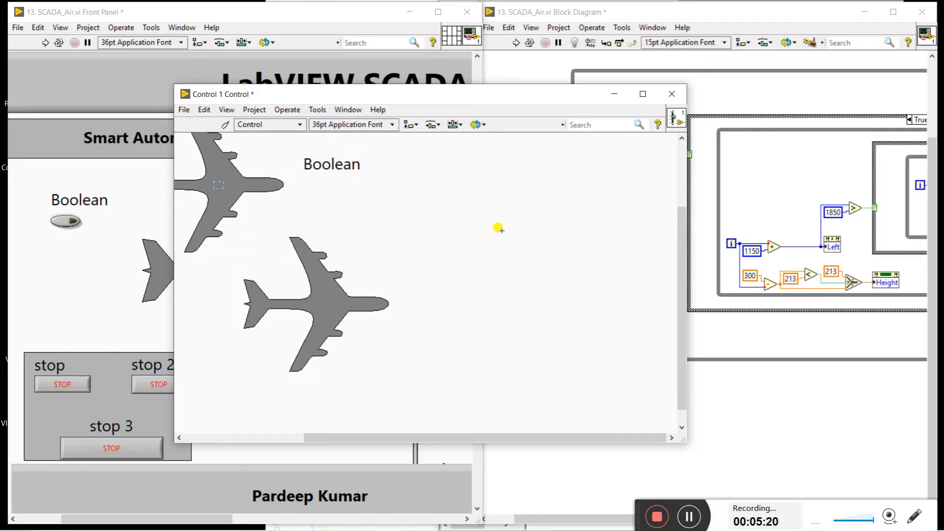
pyautogui.click(350, 249)
# Move the button's airplane picture off to the right to uncover the original push-button parts
pyautogui.moveTo(438, 436); pyautogui.dragTo(385, 436)
pyautogui.click(338, 183)
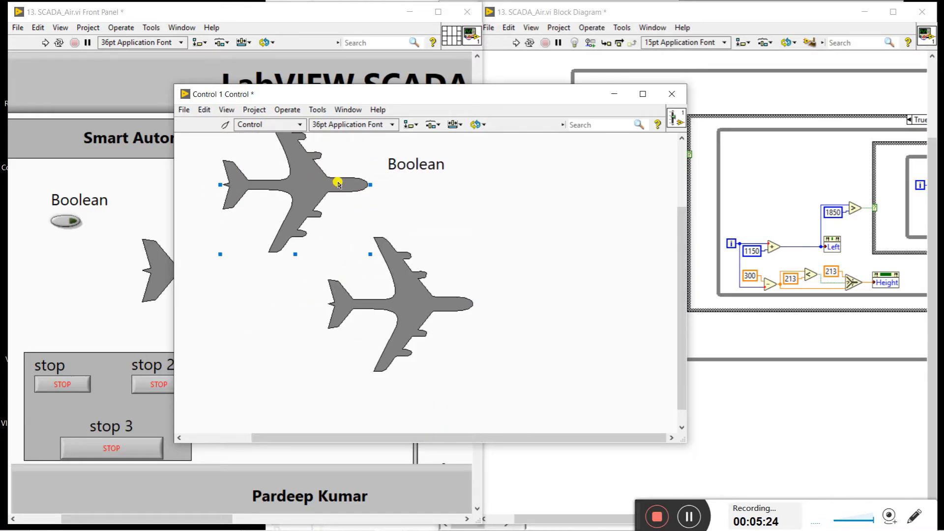
pyautogui.moveTo(330, 180); pyautogui.dragTo(520, 178)
# Shrink the leftover parts of the original push button, including its small indicator, to a negligible size
pyautogui.click(298, 186)
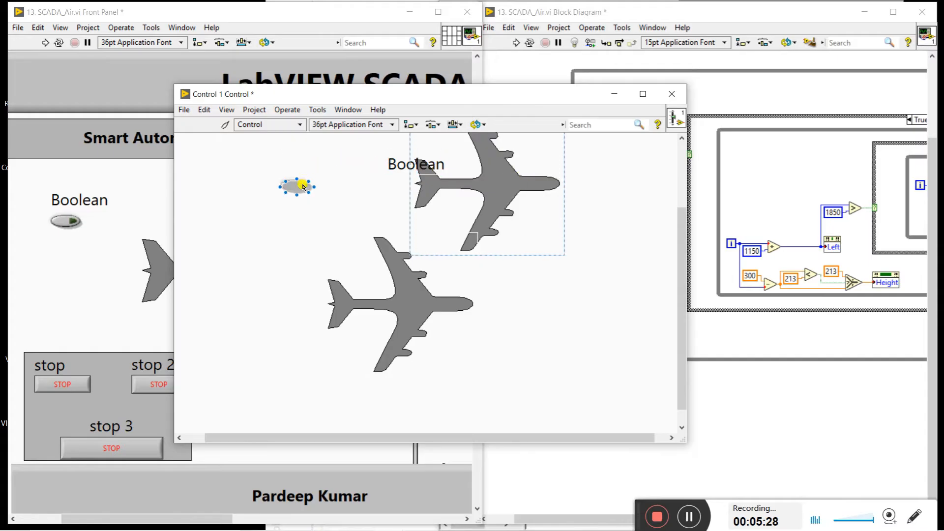
pyautogui.click(303, 189)
pyautogui.press('Delete')
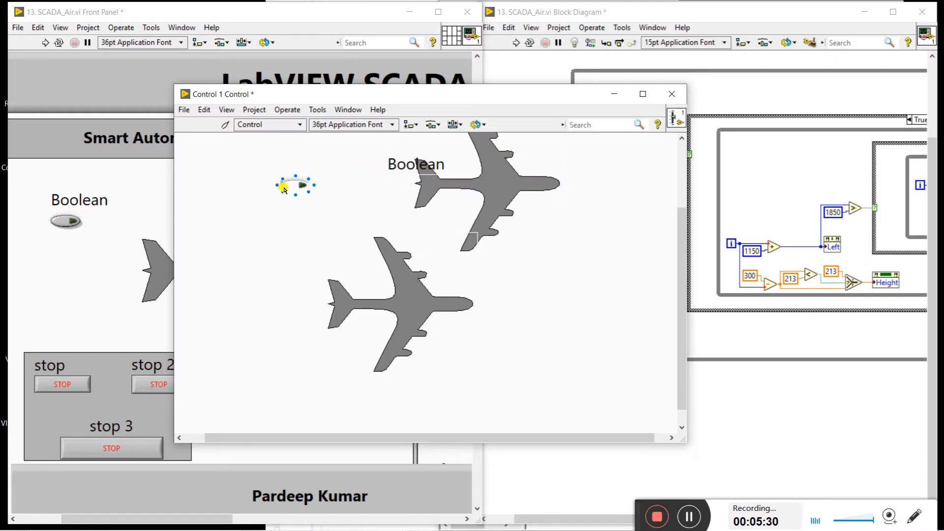
pyautogui.click(306, 189)
pyautogui.press('Delete')
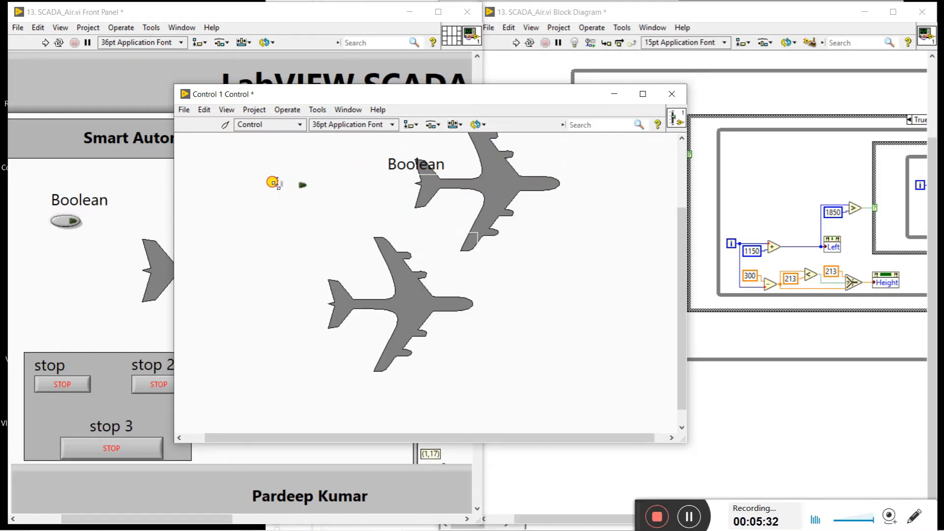
pyautogui.click(303, 186)
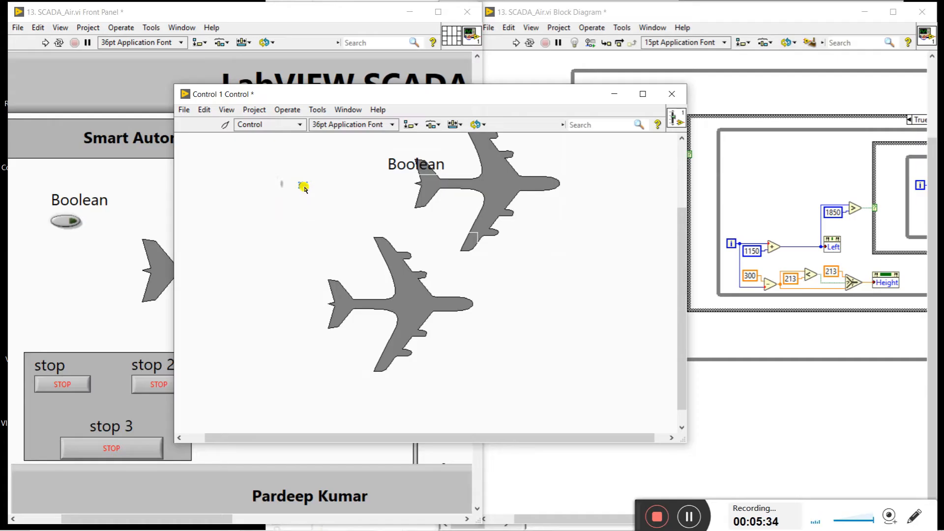
pyautogui.moveTo(302, 183); pyautogui.dragTo(275, 172)
# Move the button's airplane picture back over the shrunken parts and enlarge it slightly, returning the editor to edit mode
pyautogui.moveTo(535, 203); pyautogui.dragTo(322, 198)
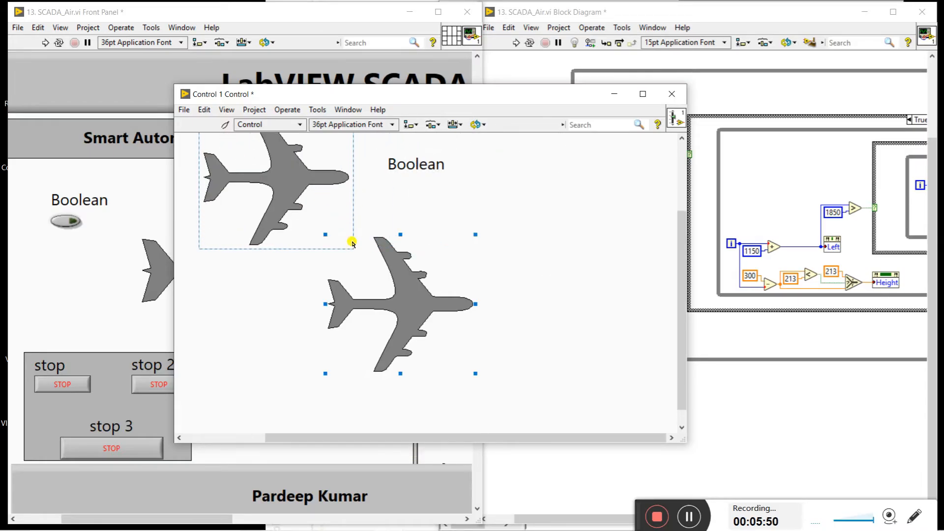
pyautogui.moveTo(201, 246); pyautogui.dragTo(190, 262)
pyautogui.moveTo(282, 151); pyautogui.dragTo(287, 143)
pyautogui.click(451, 198)
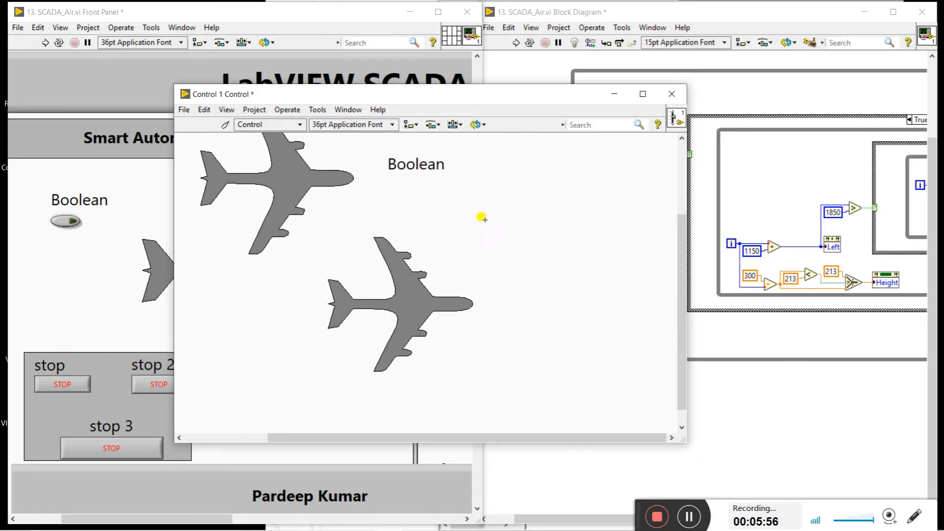
pyautogui.click(226, 126)
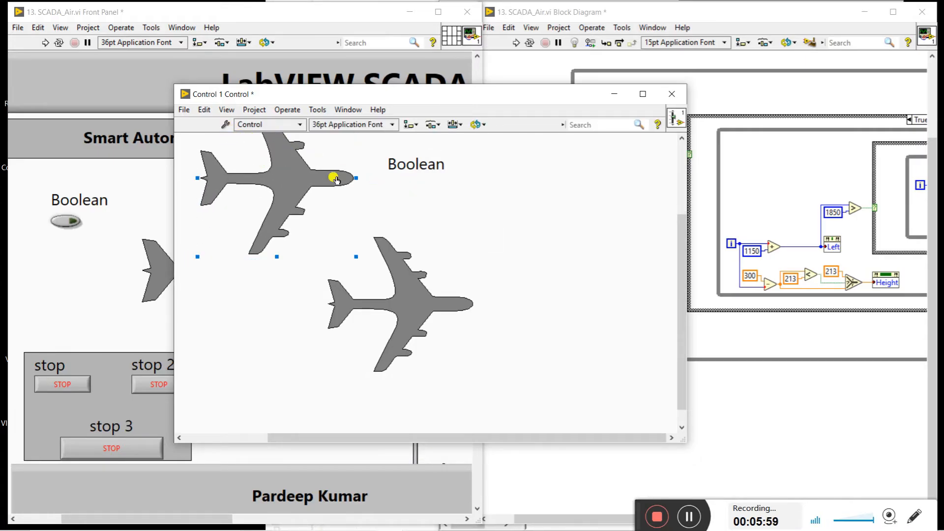
# Copy the loose airplane picture to the clipboard and import it as the picture for the button's other state, which is still an oval
pyautogui.click(286, 183)
pyautogui.click(358, 300)
pyautogui.click(226, 126)
pyautogui.click(227, 127)
pyautogui.rightClick(404, 284)
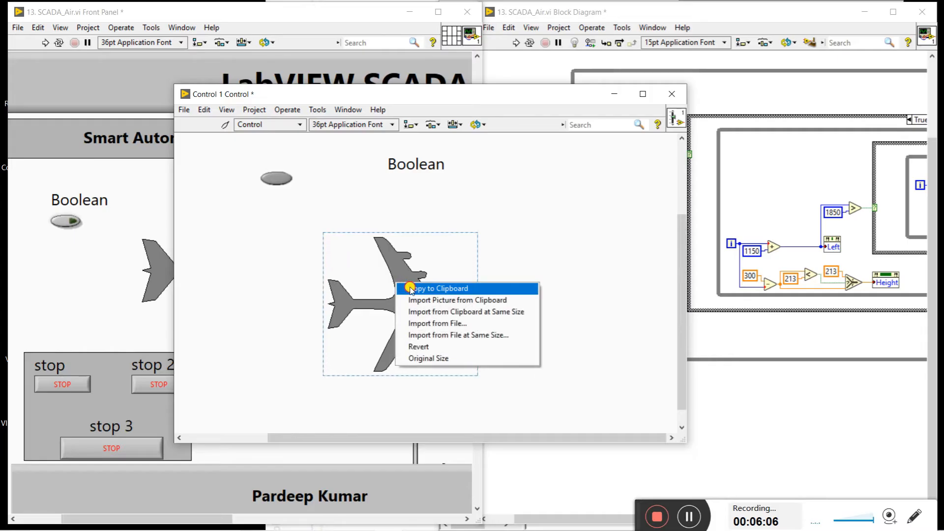
pyautogui.click(410, 289)
pyautogui.rightClick(267, 179)
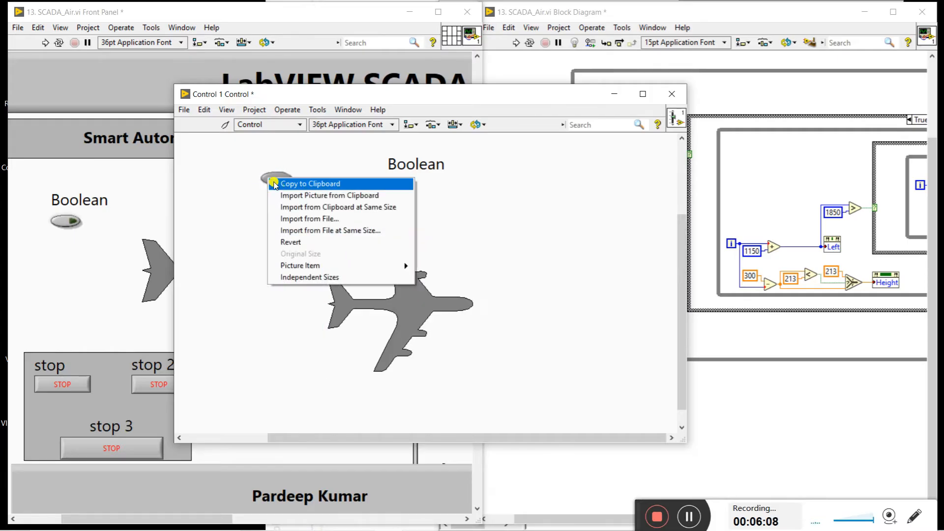
pyautogui.click(285, 195)
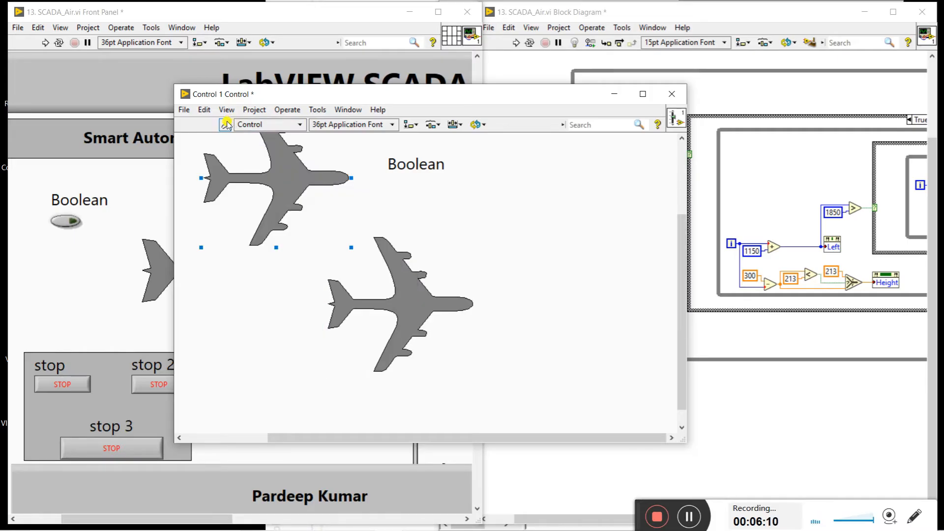
# Shift the imported airplane picture aside and back to slightly below its original spot, returning the control editor to edit mode
pyautogui.moveTo(306, 203); pyautogui.dragTo(464, 215)
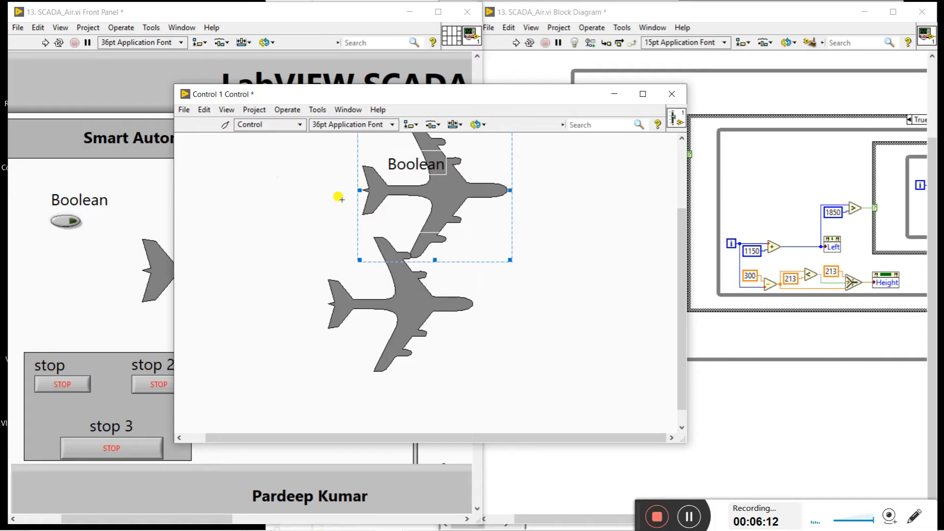
pyautogui.moveTo(377, 203); pyautogui.dragTo(249, 209)
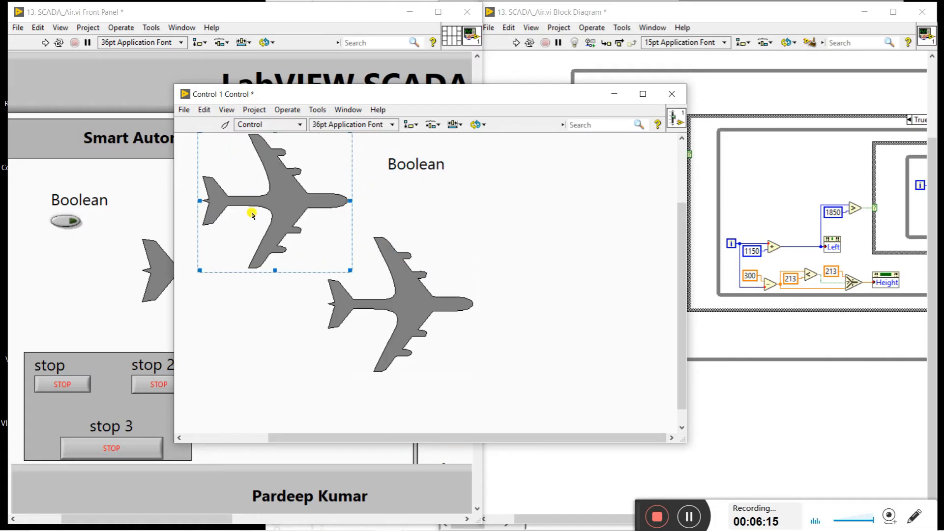
pyautogui.click(224, 126)
# Remove the loose airplane picture and the Boolean label from the control editor, leaving only the airplane button
pyautogui.moveTo(497, 377); pyautogui.dragTo(388, 151)
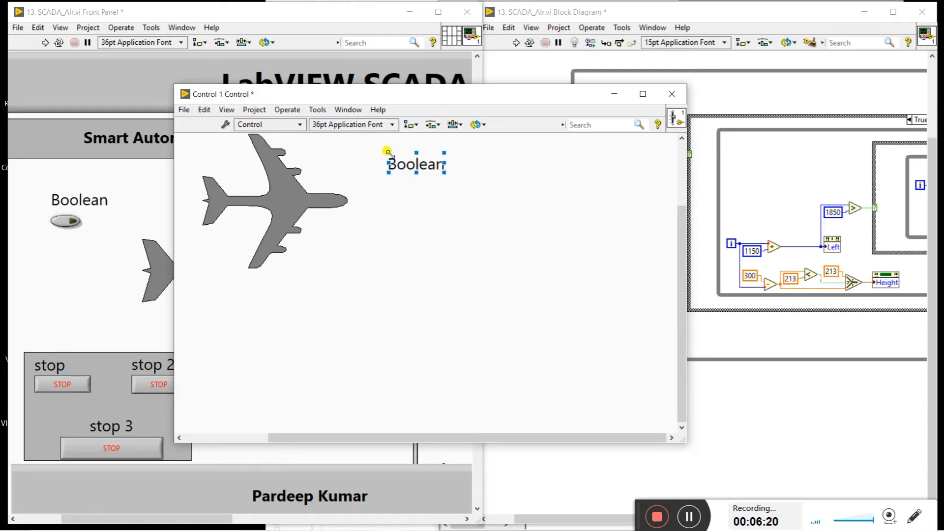
pyautogui.doubleClick(395, 162)
pyautogui.press('BackSpace')
# Place a copy of the airplane button from the control editor onto the front panel, near the stop buttons
pyautogui.click(511, 261)
pyautogui.moveTo(427, 307); pyautogui.dragTo(53, 255)
pyautogui.click(55, 252)
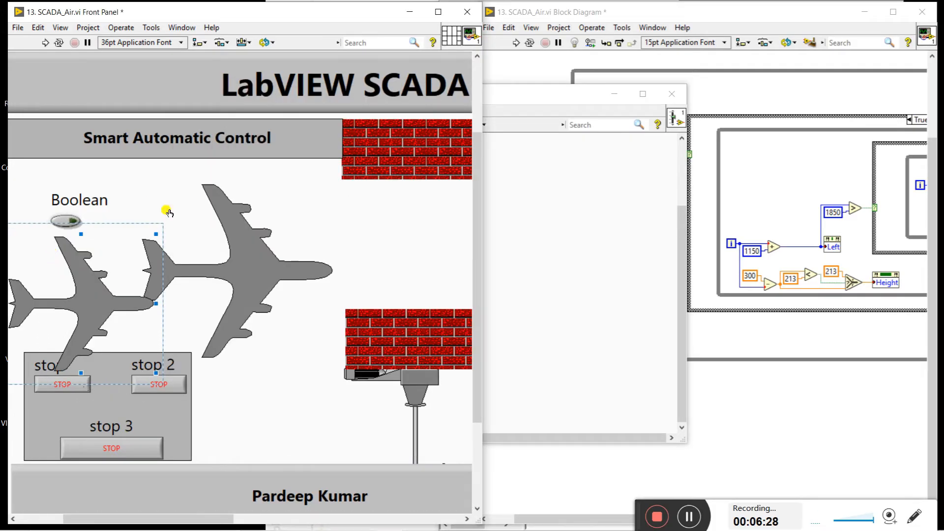
# Close the control editor without replacing the original Boolean control
pyautogui.click(552, 200)
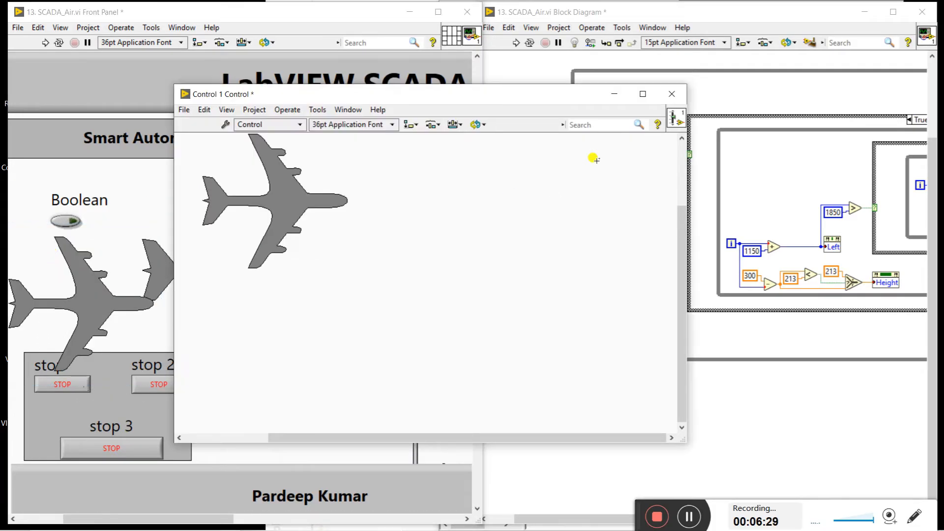
pyautogui.click(671, 94)
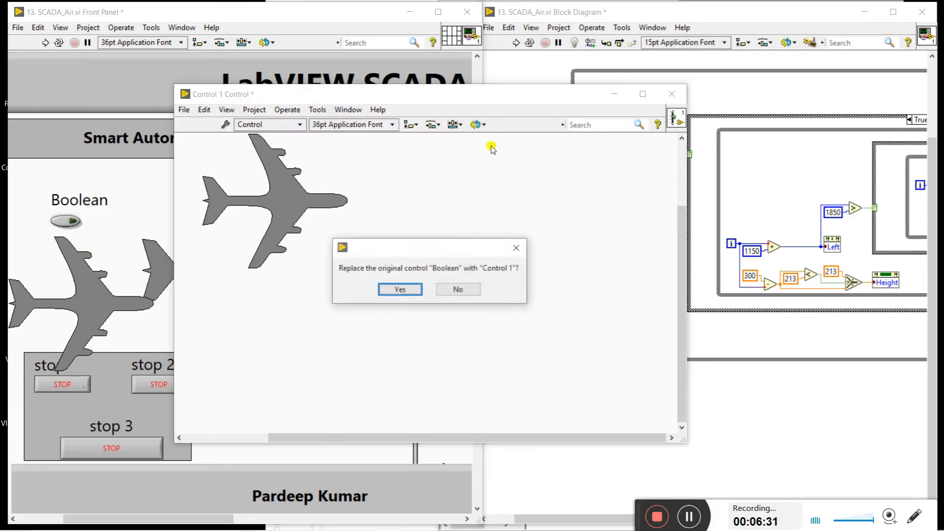
pyautogui.click(457, 290)
# Delete the original Boolean push button from the front panel
pyautogui.click(350, 239)
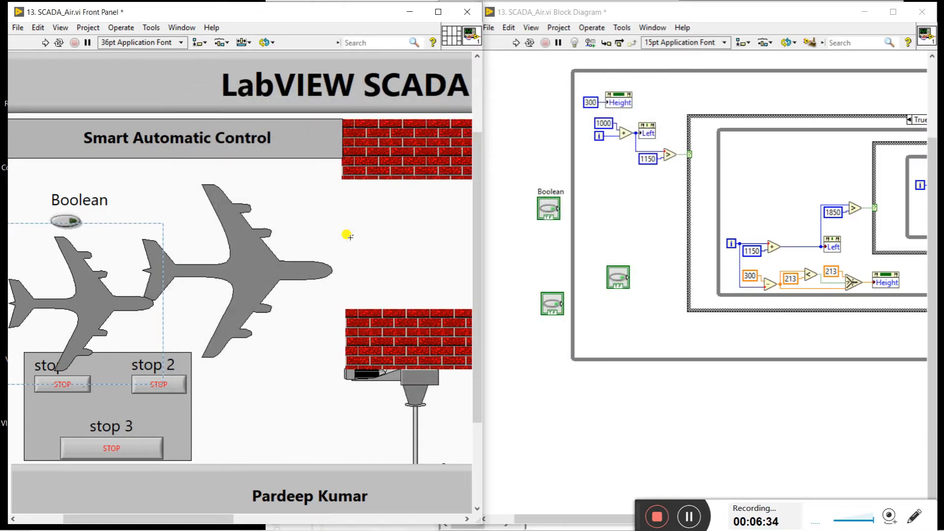
pyautogui.moveTo(112, 171); pyautogui.dragTo(70, 207)
pyautogui.click(69, 214)
pyautogui.press('Delete')
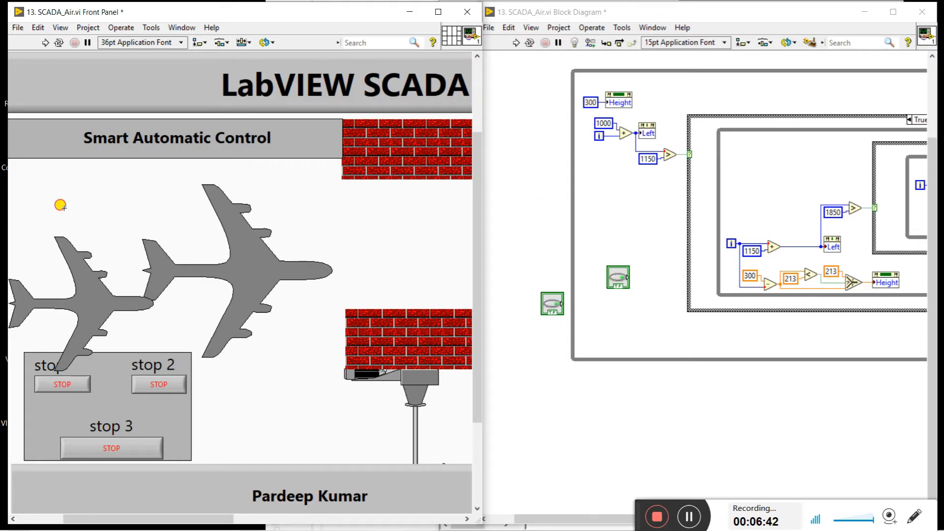
# Move the new airplane button above the stop buttons' panel and shrink it slightly, beside the larger airplane
pyautogui.moveTo(69, 274); pyautogui.dragTo(94, 218)
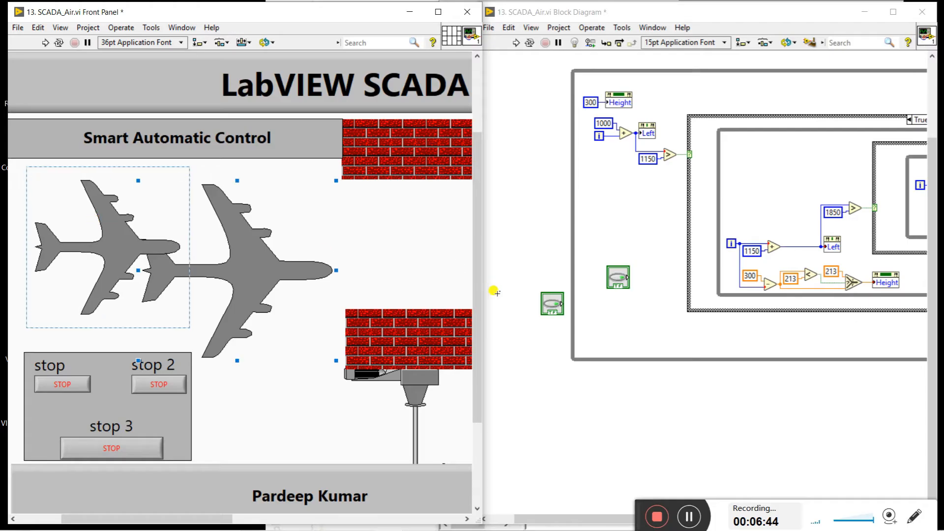
pyautogui.click(552, 303)
pyautogui.doubleClick(552, 304)
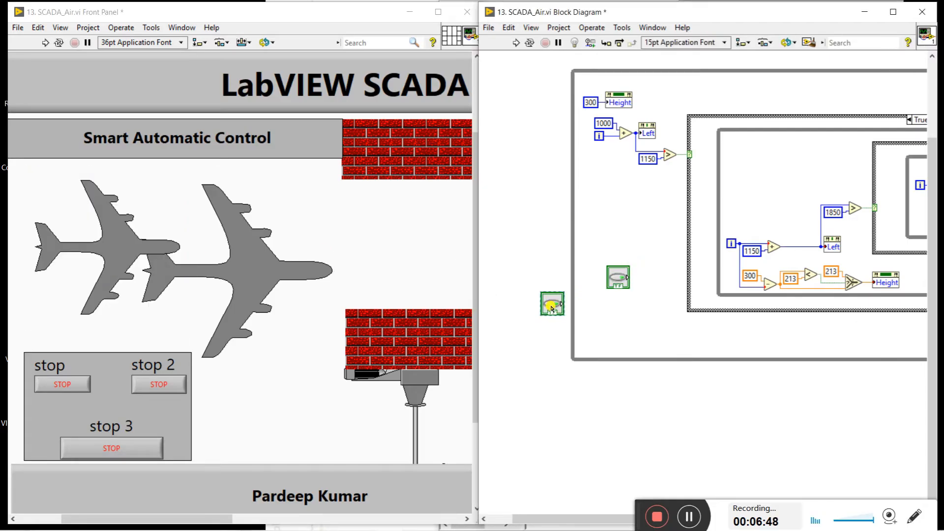
pyautogui.click(122, 248)
pyautogui.moveTo(178, 312); pyautogui.dragTo(219, 357)
pyautogui.moveTo(231, 362); pyautogui.dragTo(134, 305)
pyautogui.click(245, 281)
# Delete the smaller airplane button through its terminal outside the loop, keeping the larger airplane
pyautogui.click(552, 350)
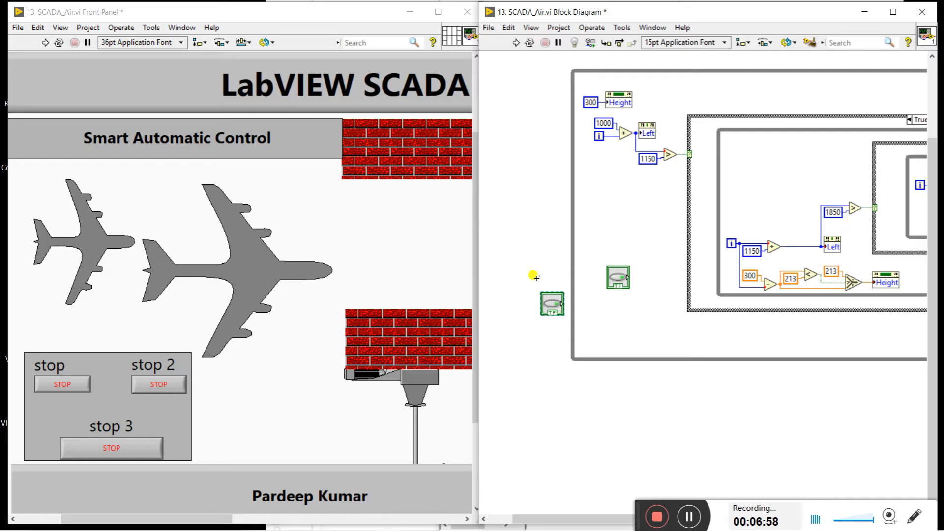
pyautogui.press('Delete')
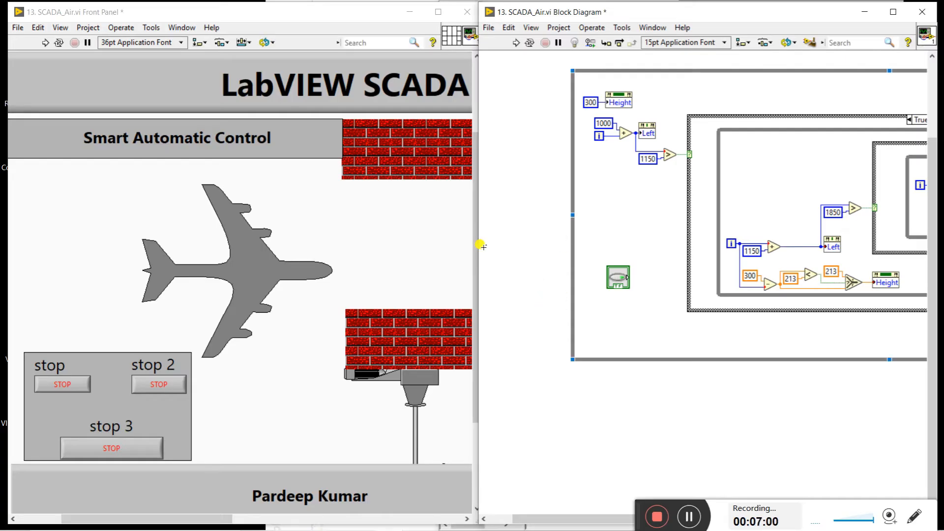